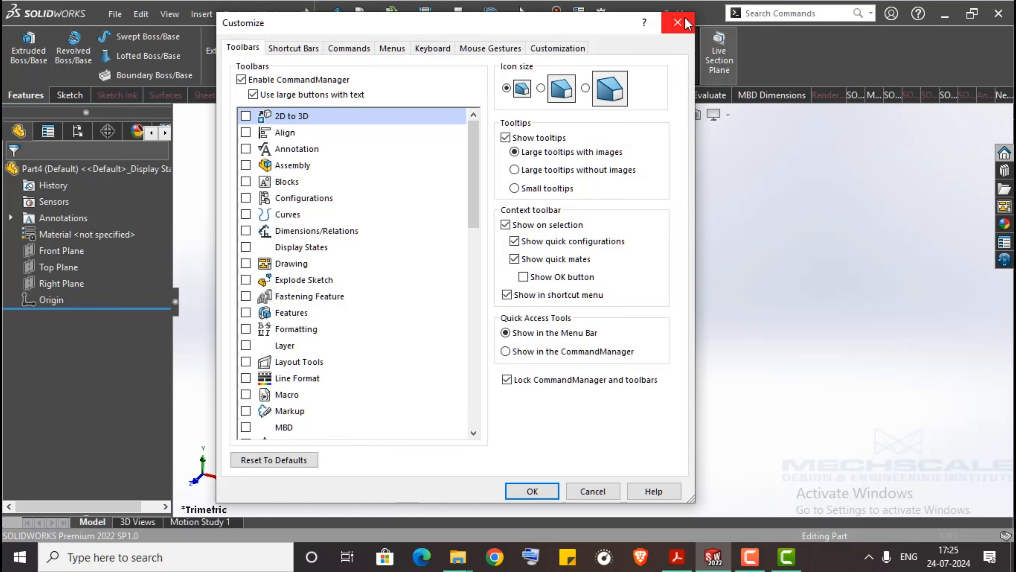
Step: Close the Customize dialog and look over the Document Properties and System Options pages of the program options
left_click(673, 28)
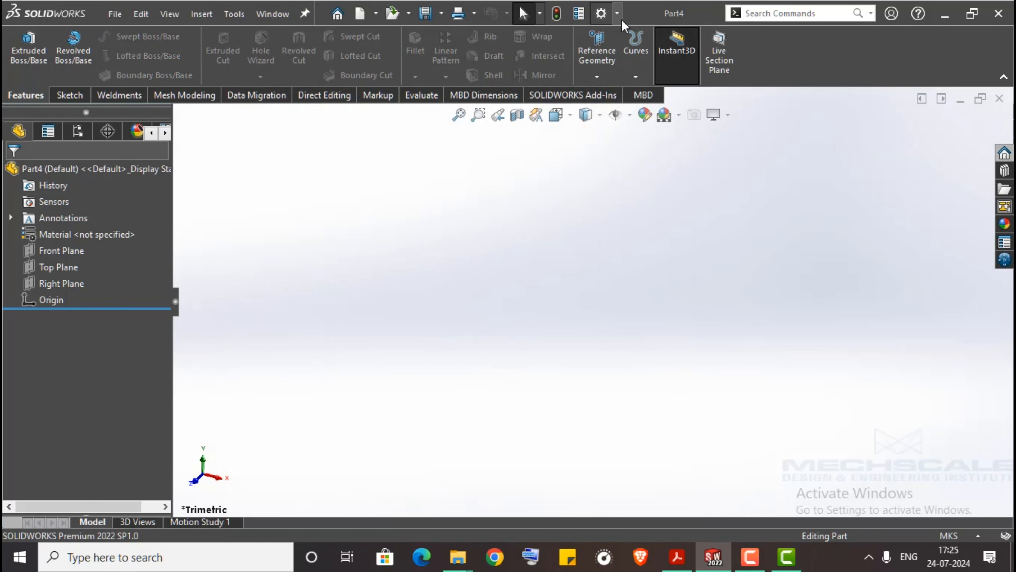
left_click(614, 14)
left_click(626, 35)
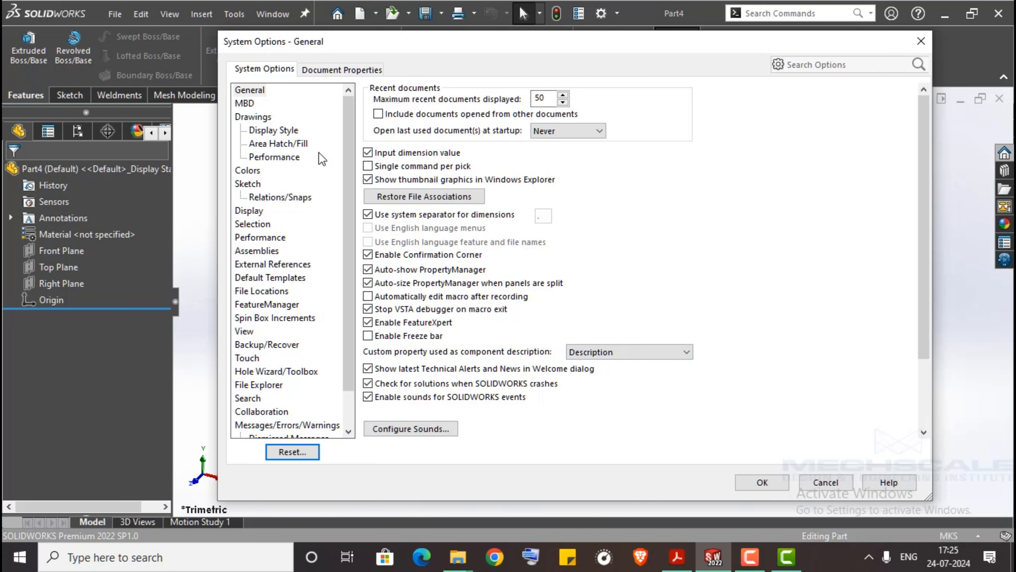
left_click(333, 67)
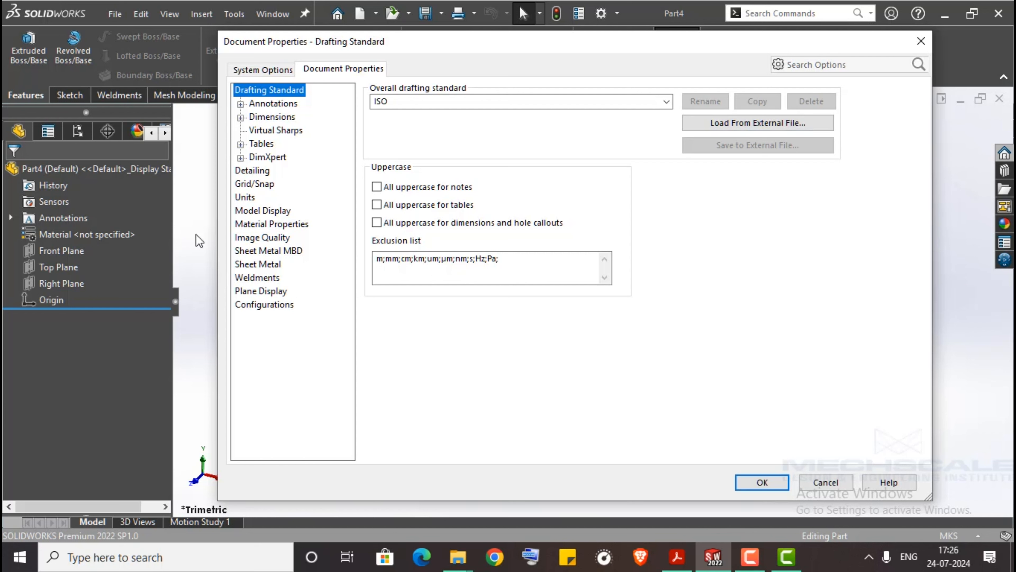
left_click(283, 71)
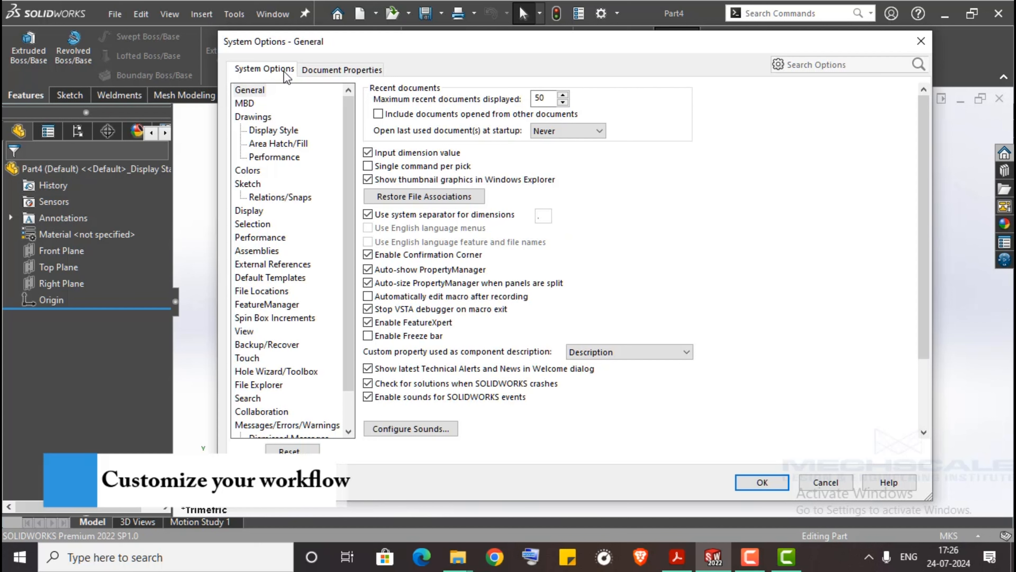
Step: Turn on Enable Freeze bar in the General system options and apply the change
left_click(251, 91)
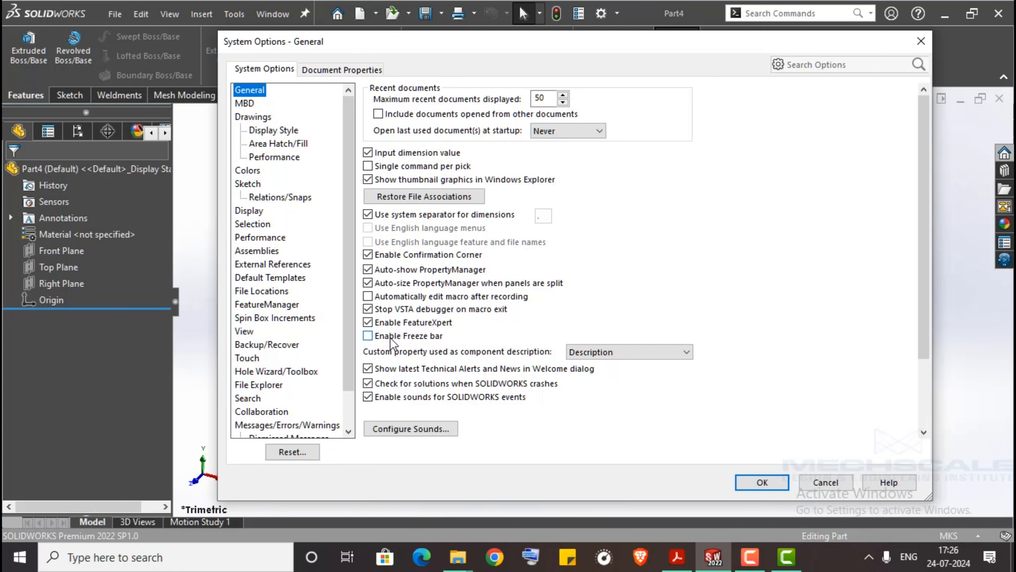
left_click(376, 335)
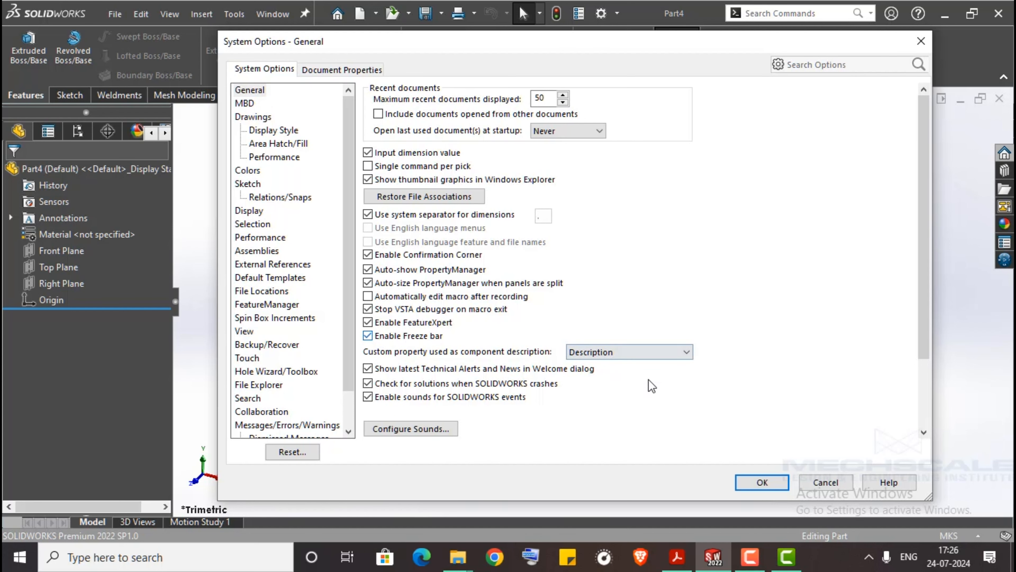
left_click(762, 482)
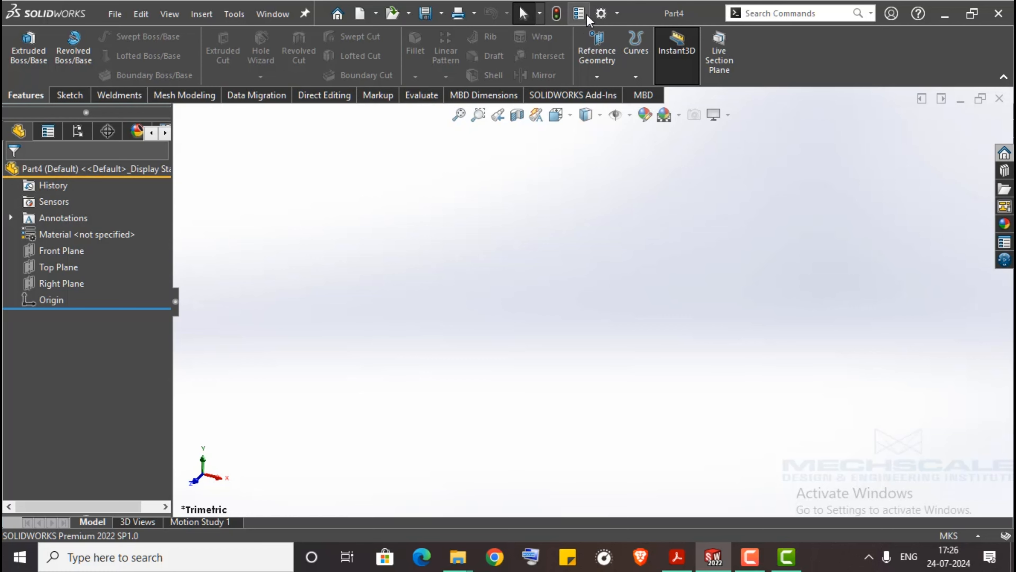
Step: Turn off Enable Freeze bar in the General system options and apply the change
left_click(601, 14)
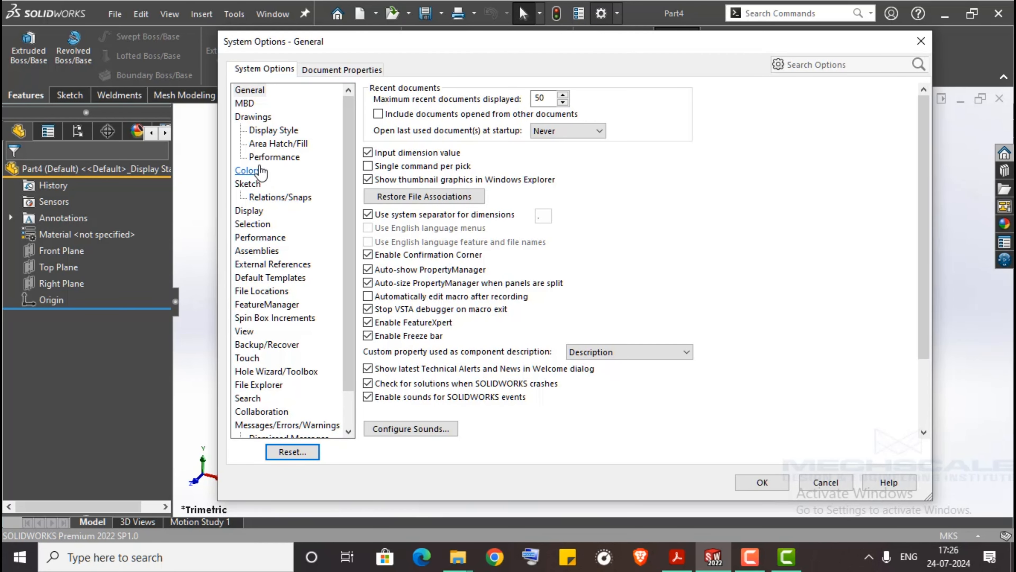
left_click(373, 334)
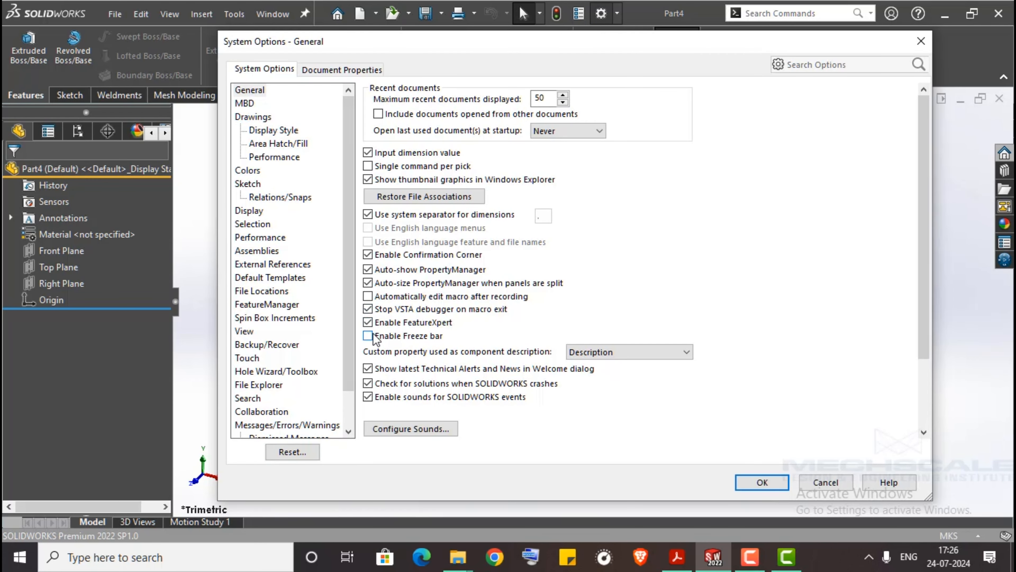
left_click(762, 483)
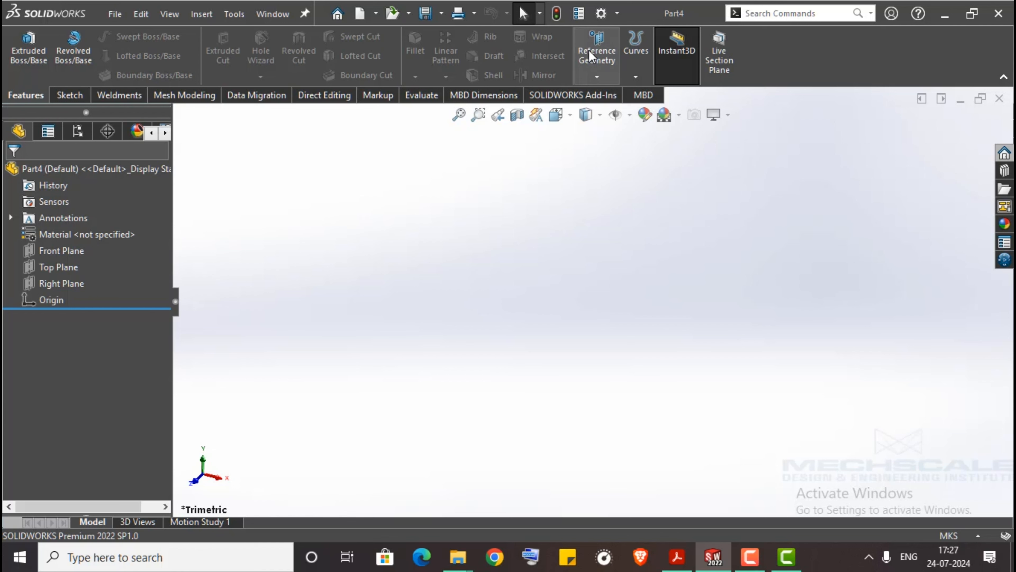
Step: Enable showing the sheet format dialog when adding a new sheet in the Drawings system options
left_click(601, 13)
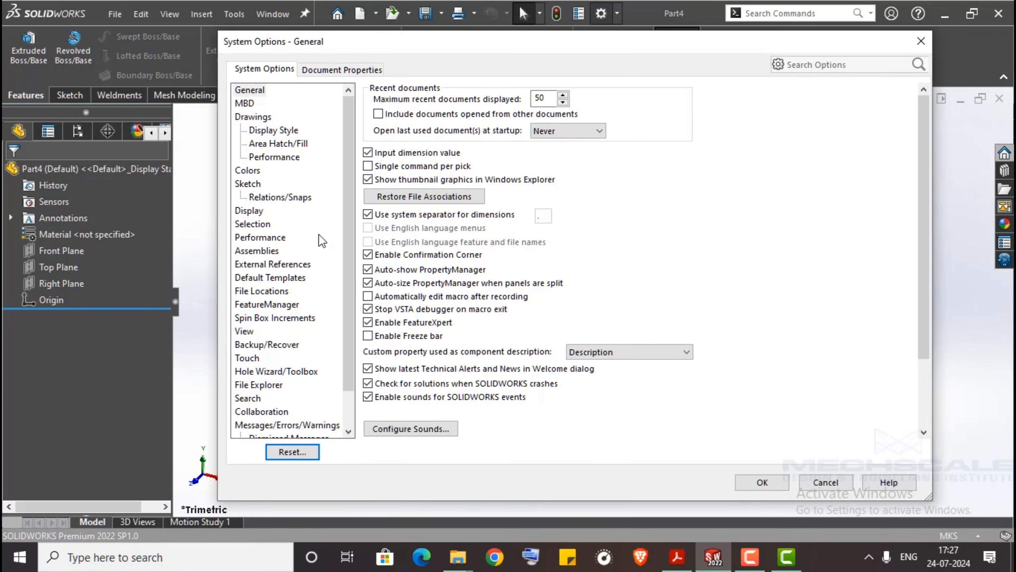
left_click(262, 120)
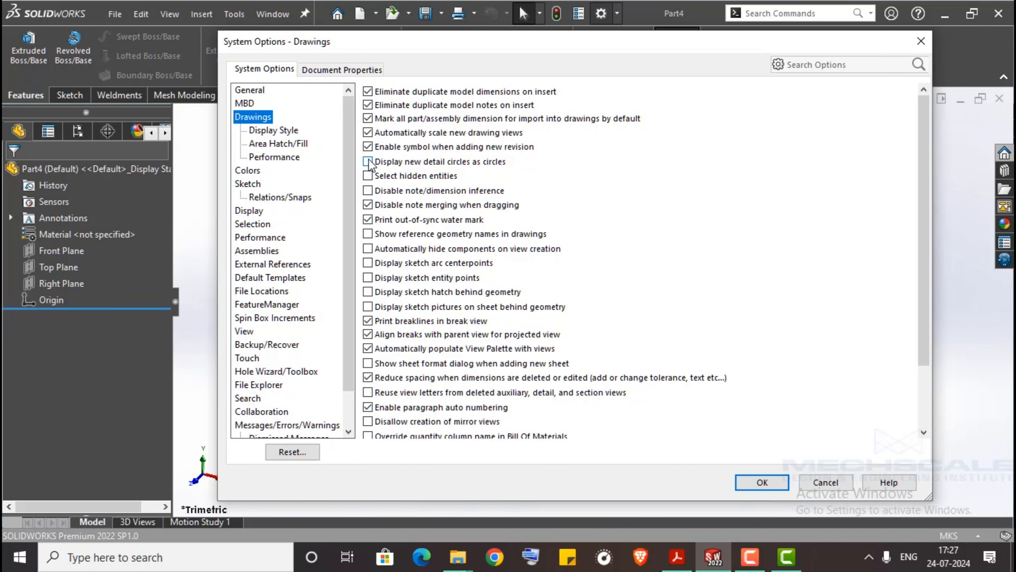
left_click(366, 364)
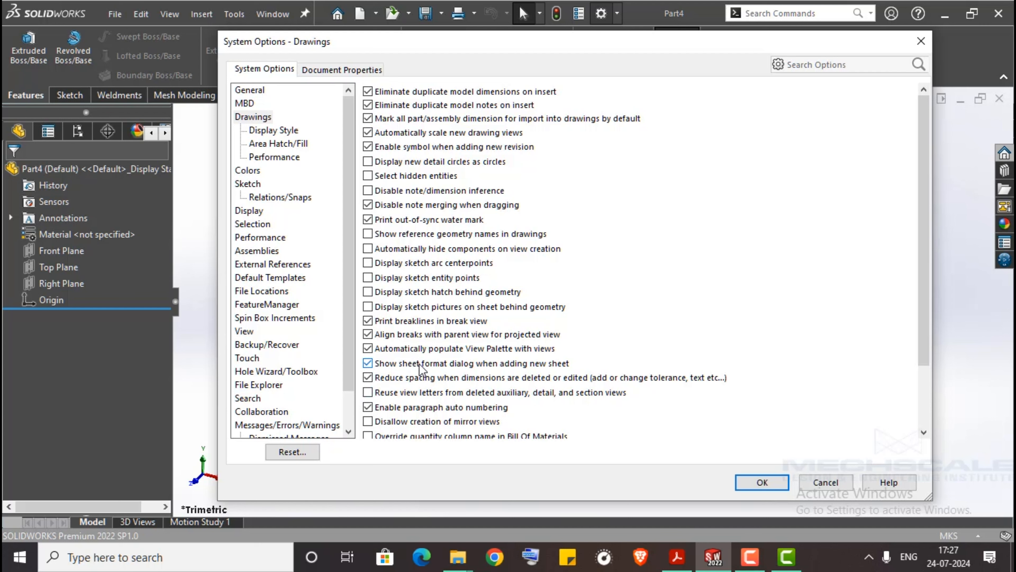
left_click(774, 484)
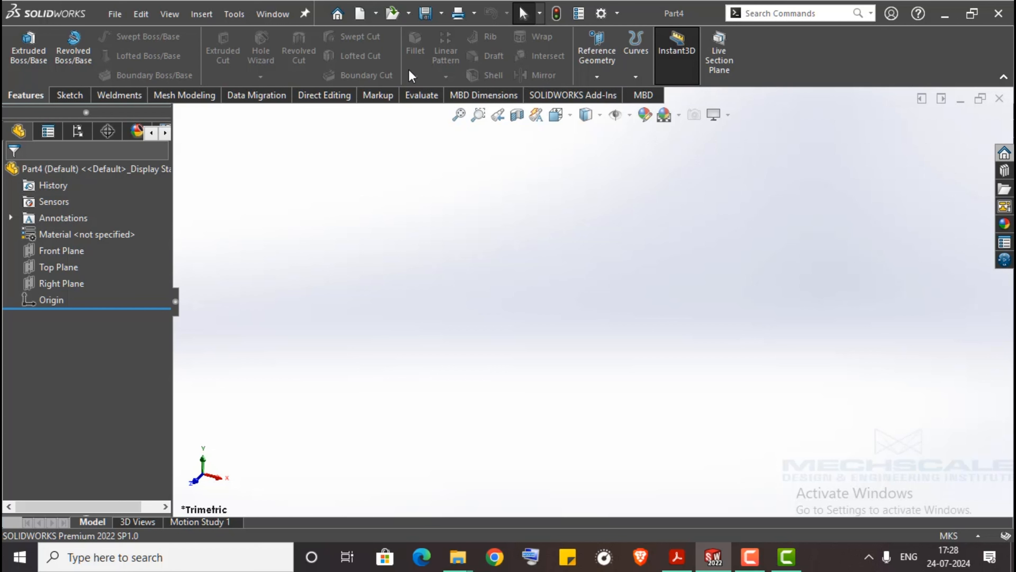
Step: Set the interface background to Light in the Colors system options and apply it
left_click(601, 13)
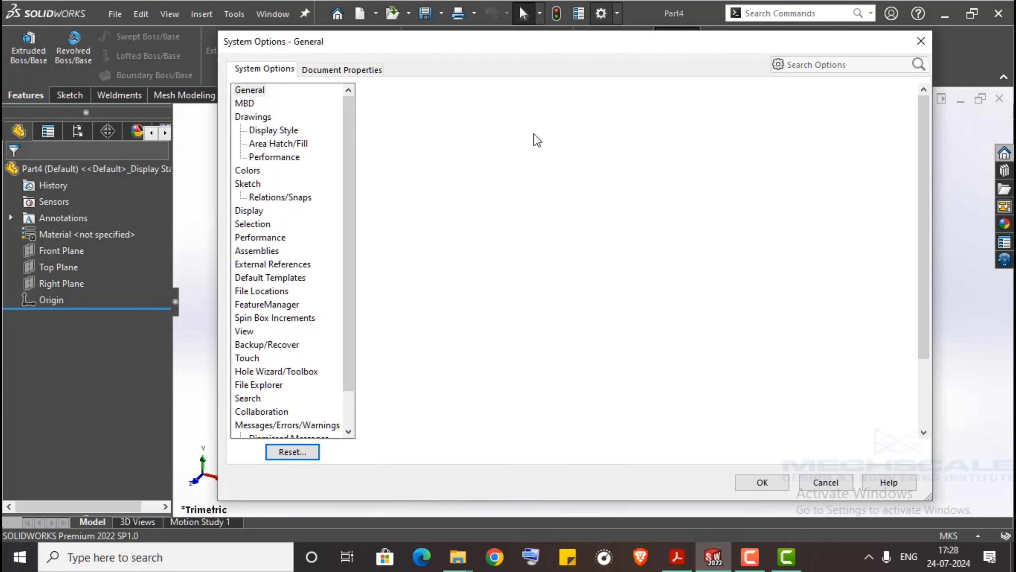
left_click(246, 172)
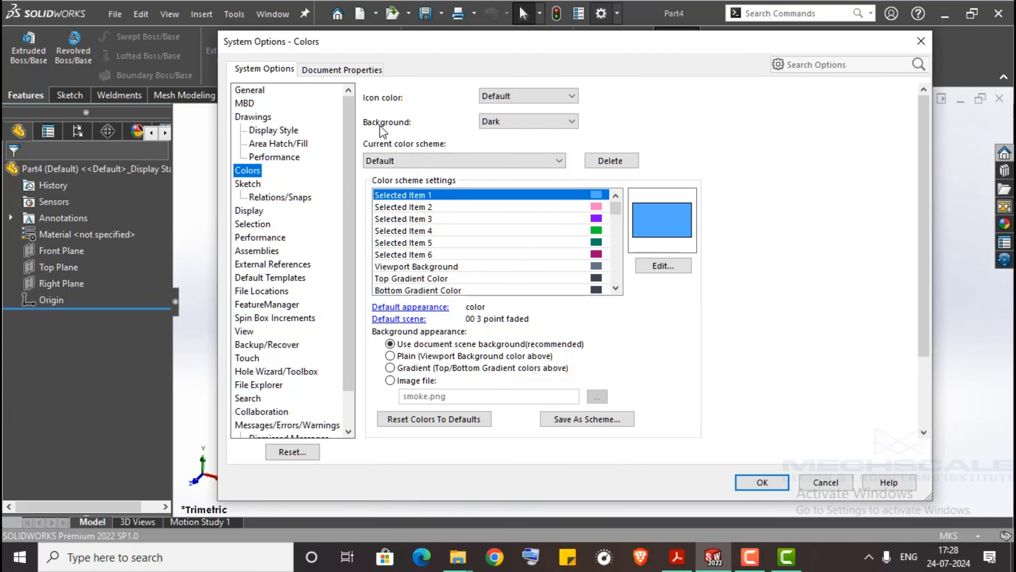
left_click(528, 121)
left_click(500, 135)
left_click(762, 482)
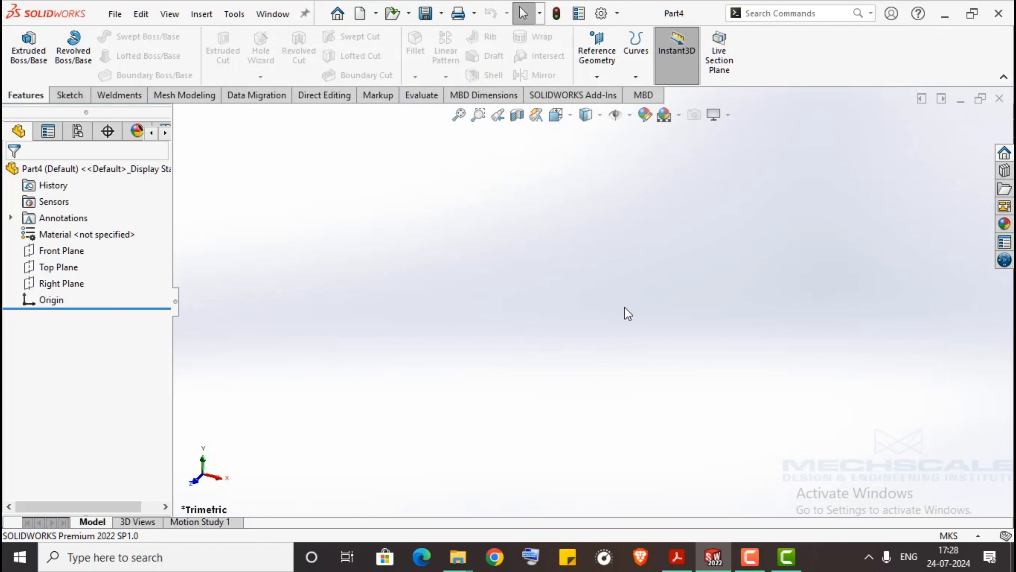
Step: Set the interface background to Dark in the Colors system options
left_click(601, 14)
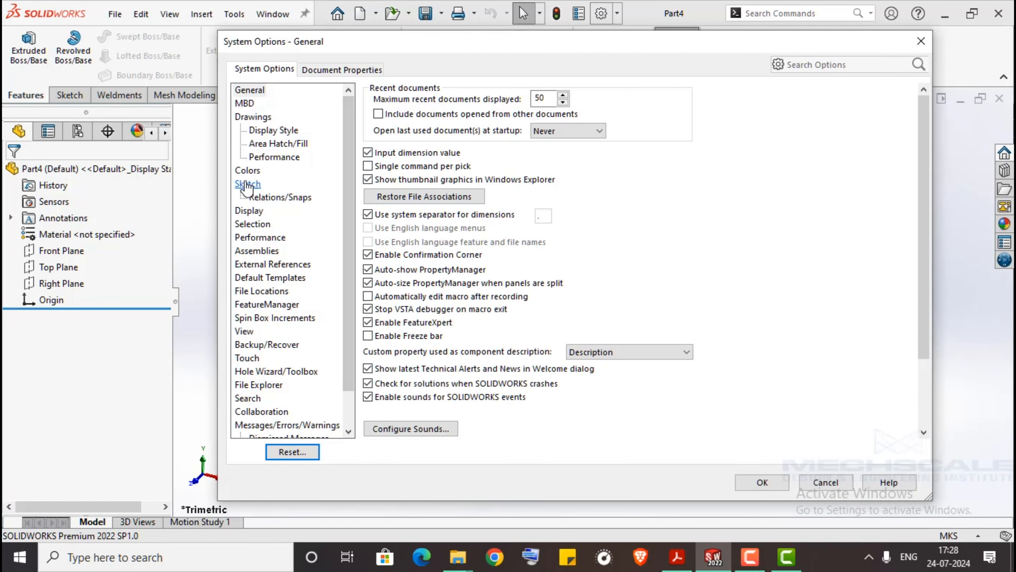
left_click(247, 171)
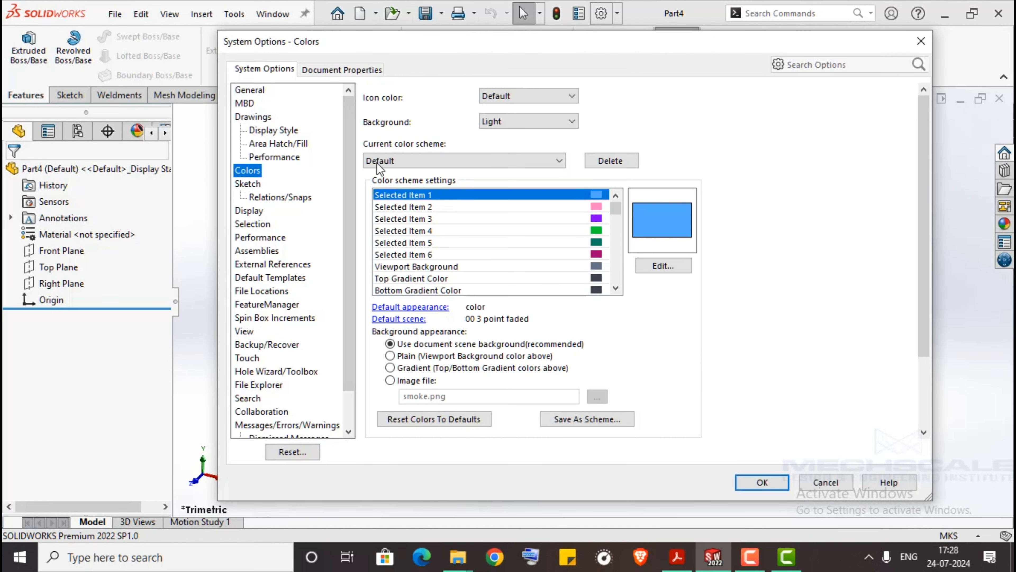
left_click(538, 118)
left_click(506, 164)
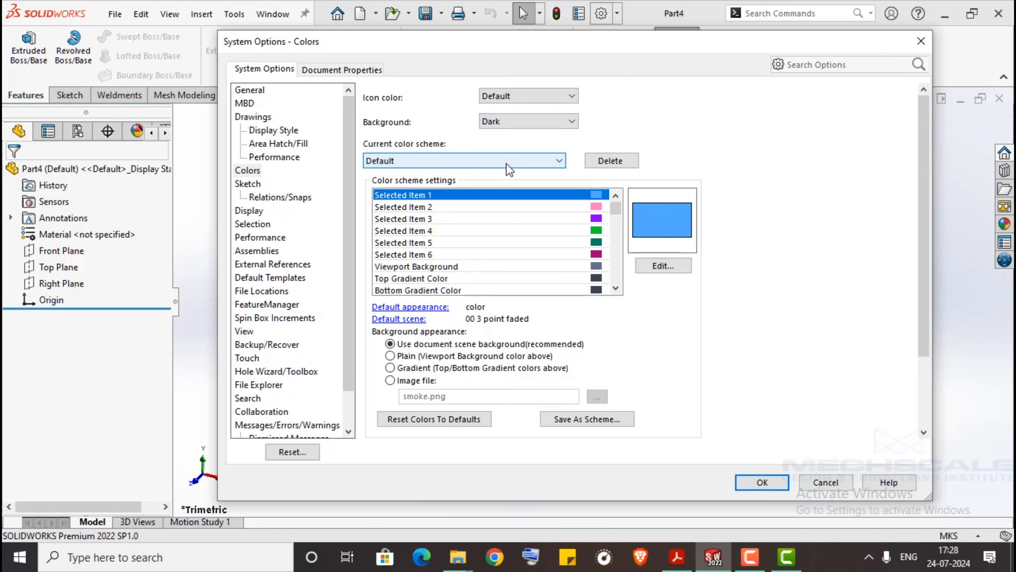
Step: Change the Viewport Background color to pink in the color scheme settings and apply the options
left_click(419, 266)
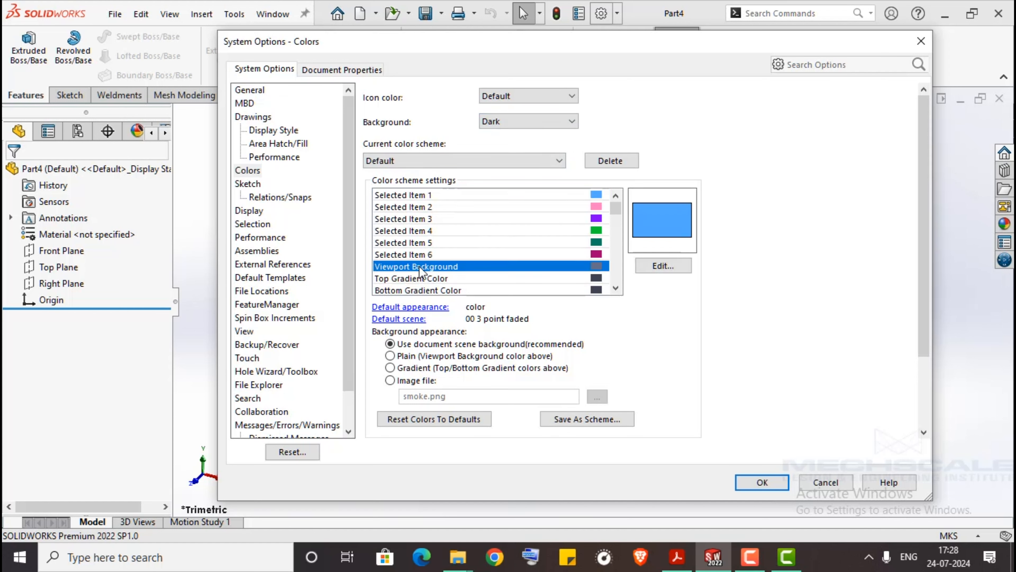
left_click(663, 266)
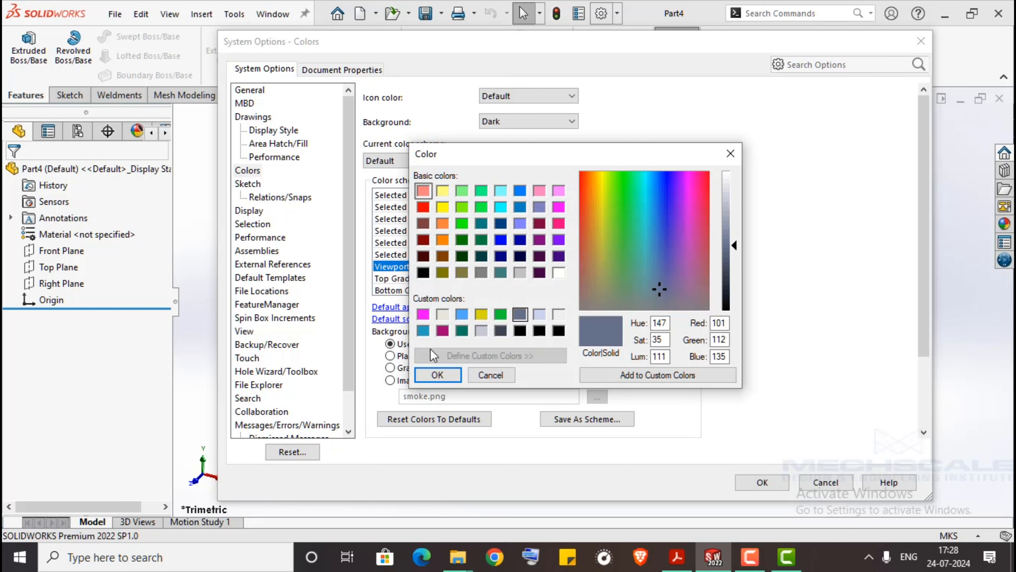
left_click(492, 376)
left_click(762, 482)
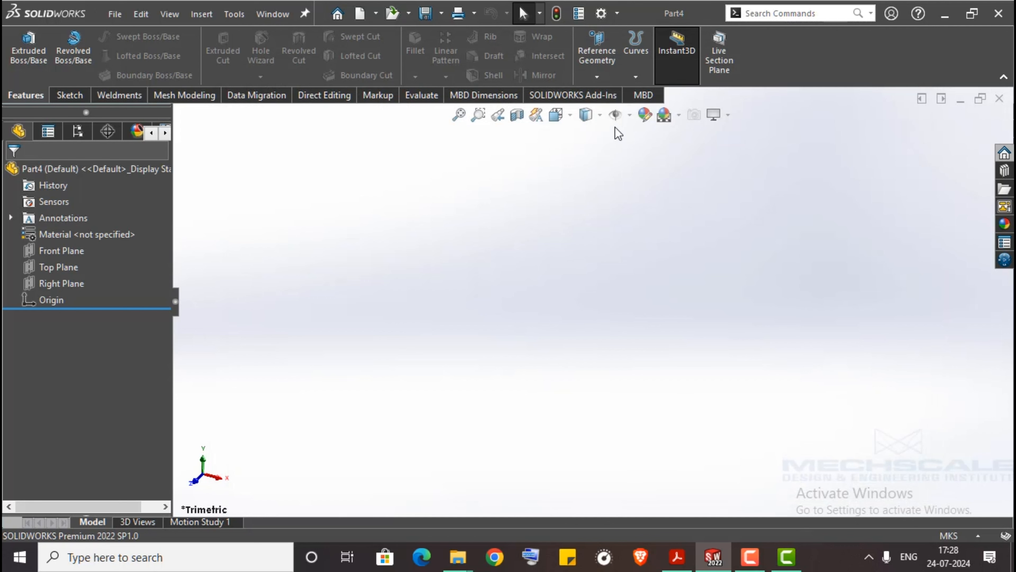
Step: Set the background appearance to Plain, using the viewport background color, and apply it
right_click(821, 56)
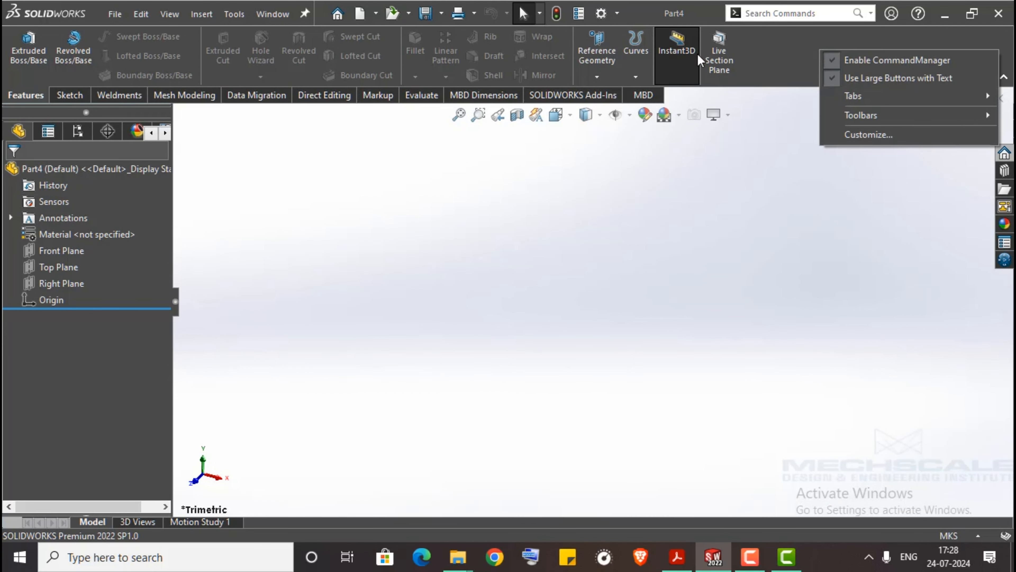
left_click(601, 13)
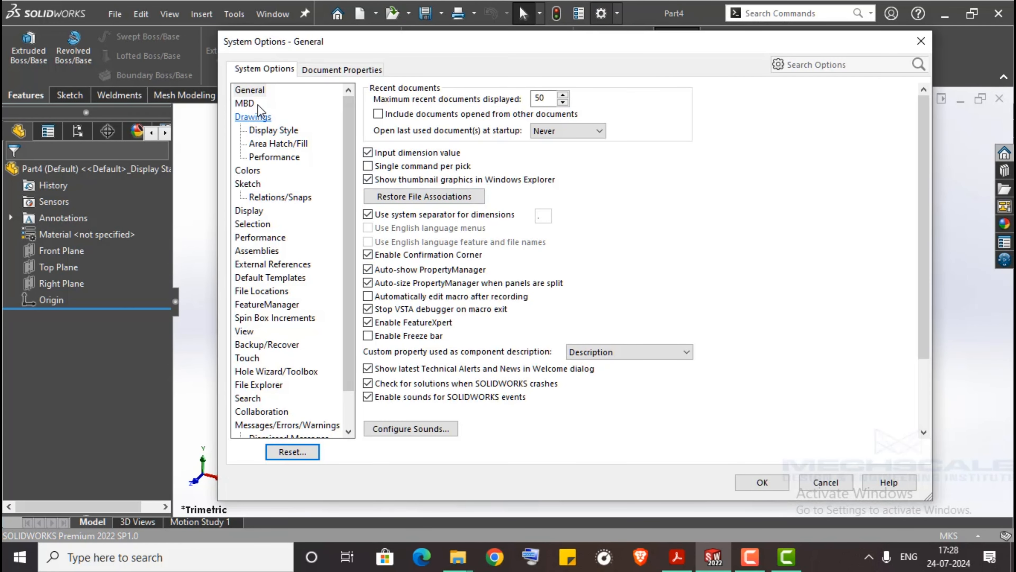
left_click(248, 170)
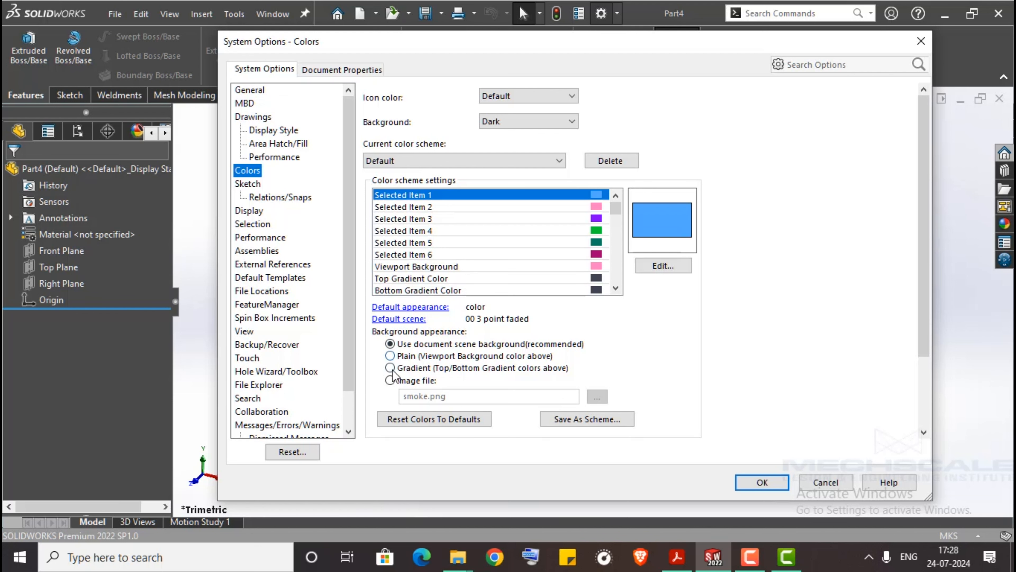
left_click(389, 355)
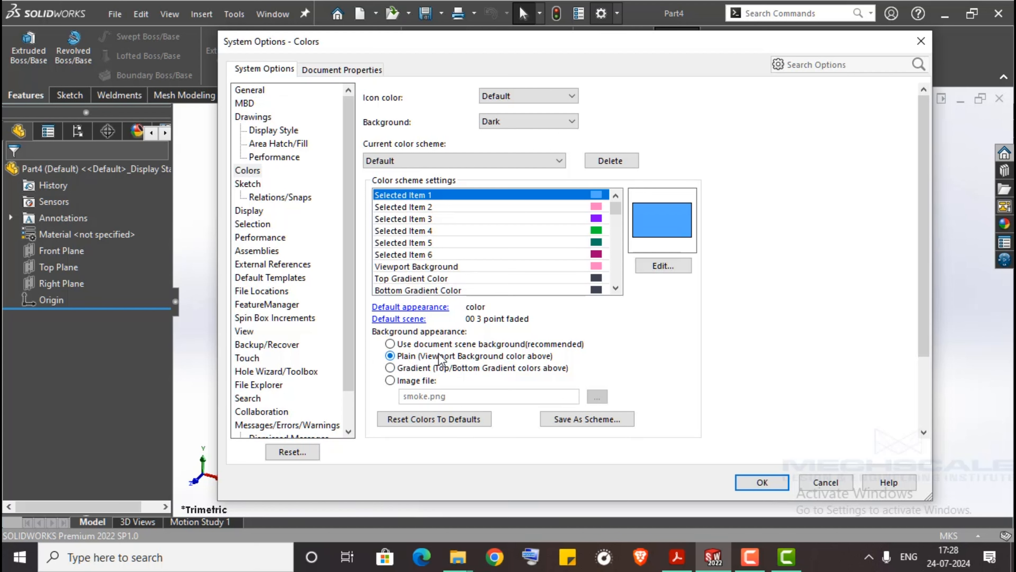
left_click(753, 478)
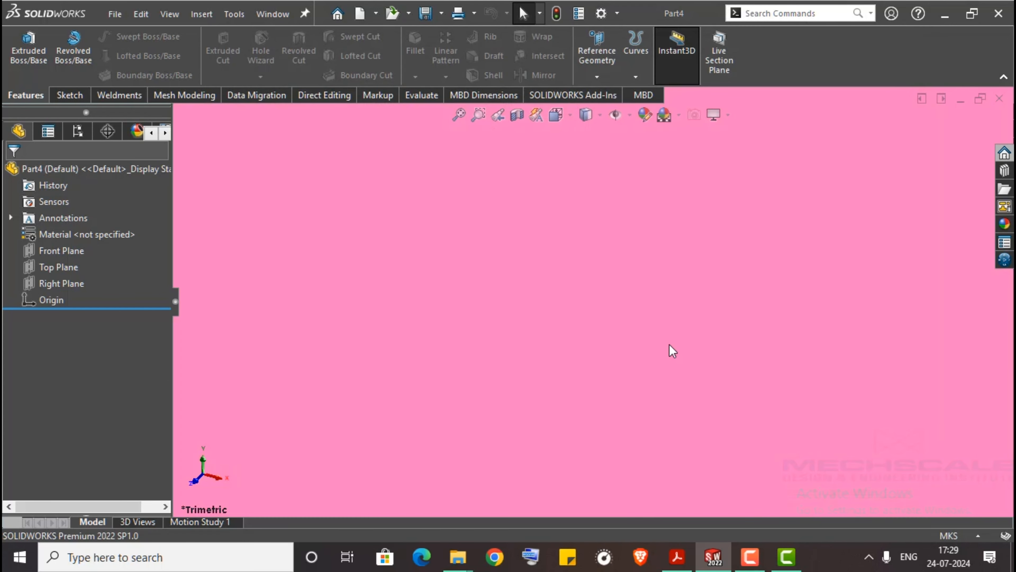
Step: Set the background appearance to Use document scene background in the Colors system options
left_click(601, 14)
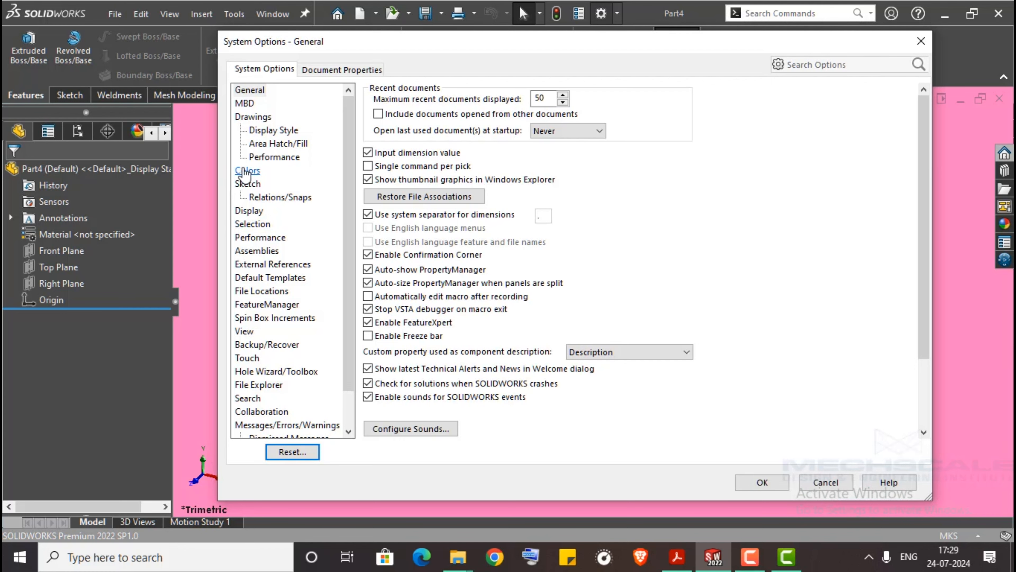
left_click(248, 170)
left_click(390, 344)
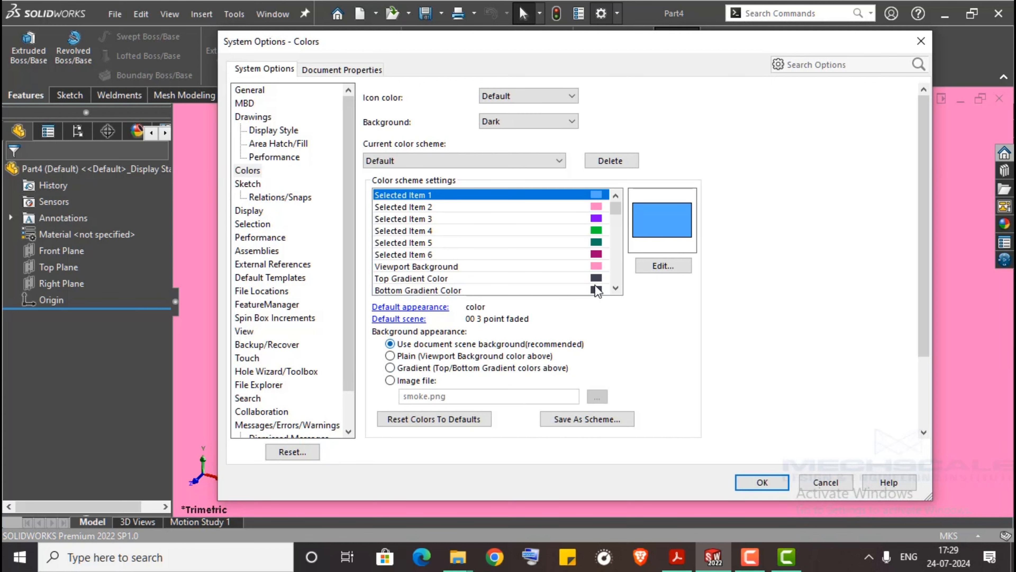
Step: Edit the Viewport Background color in the color scheme settings and apply the color options
left_click(400, 266)
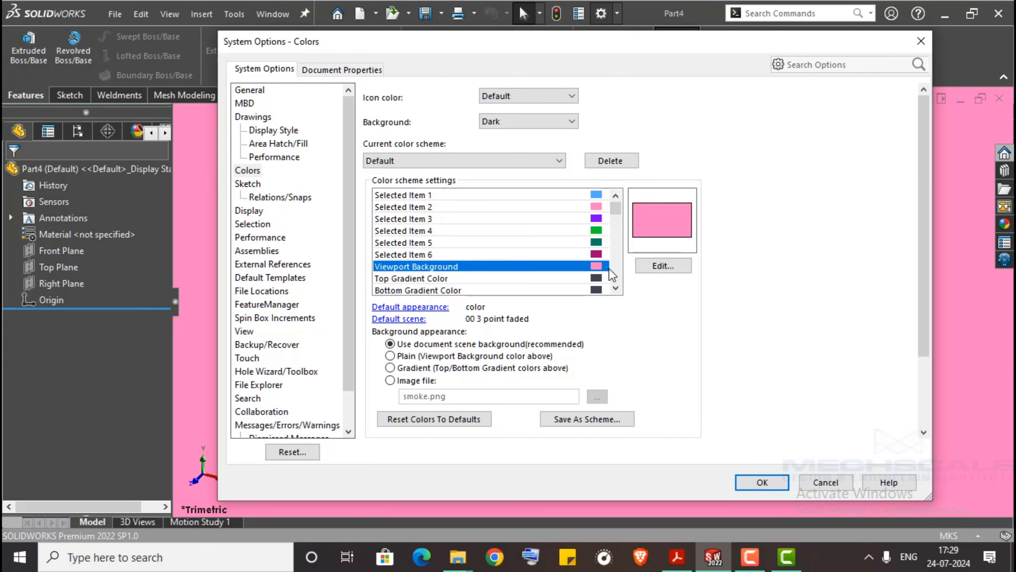
left_click(662, 265)
left_click(437, 375)
left_click(762, 482)
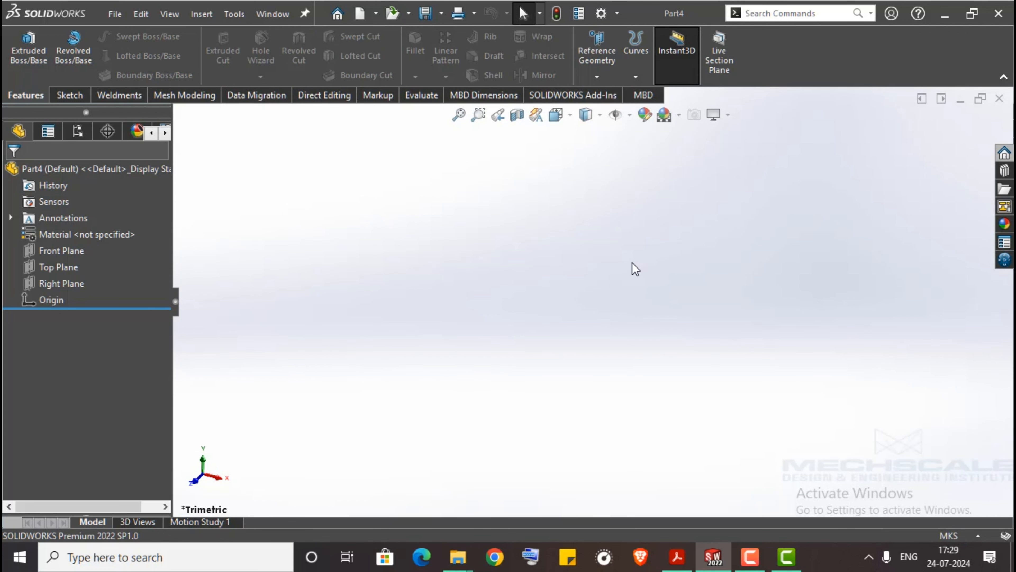
Step: Review the Sketch system options, toggling Enable on screen numeric input on entity creation off and back on
left_click(601, 14)
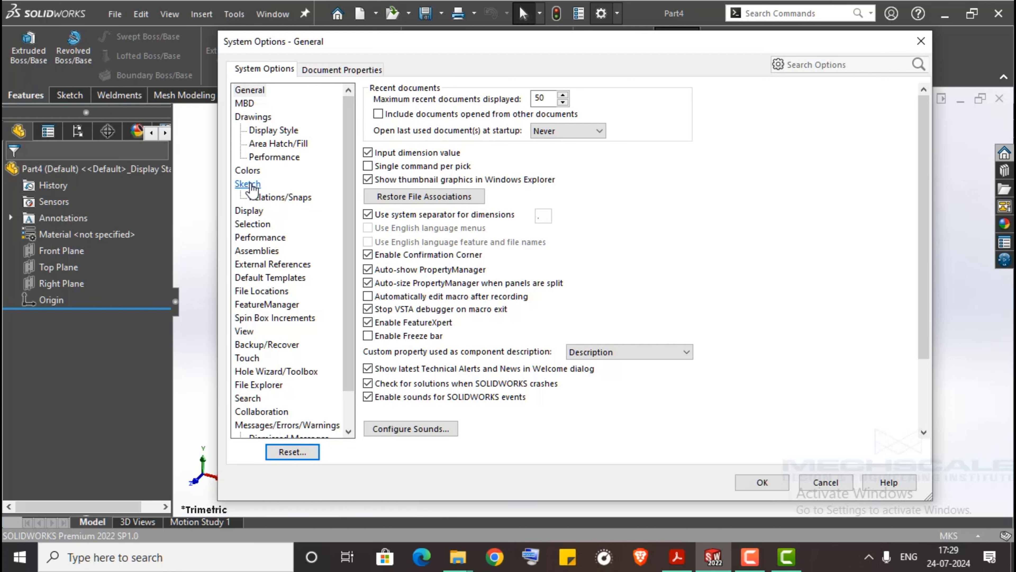
left_click(248, 184)
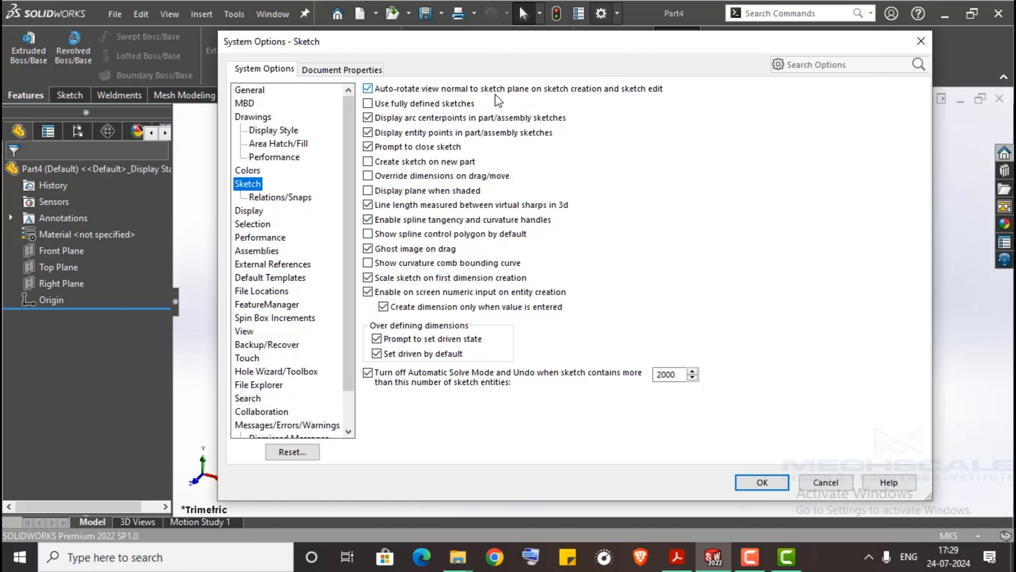
left_click(438, 87)
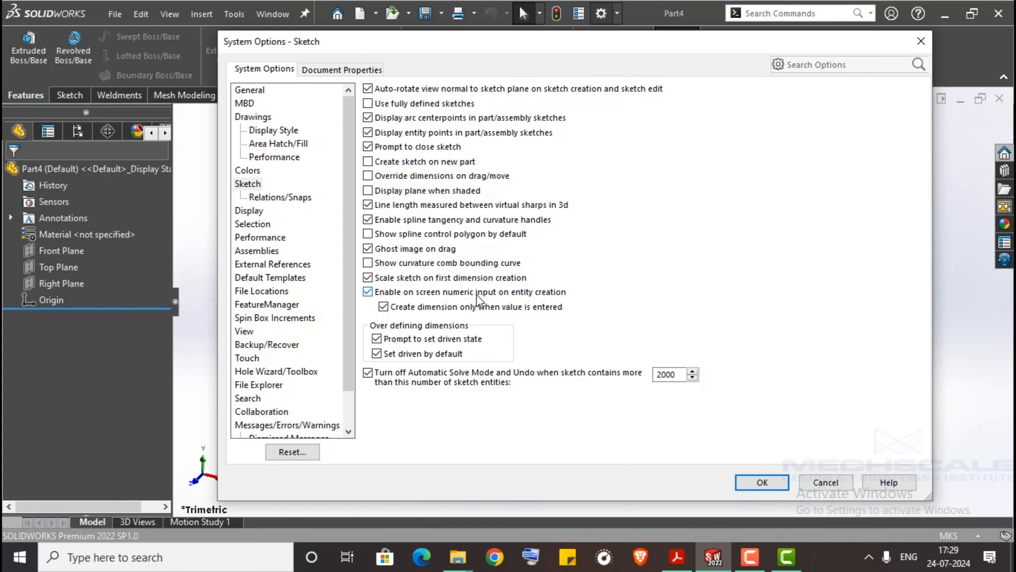
left_click(367, 292)
left_click(368, 292)
left_click(368, 292)
left_click(368, 292)
Step: Turn Enable snapping off and back on in the Relations/Snaps options
left_click(298, 204)
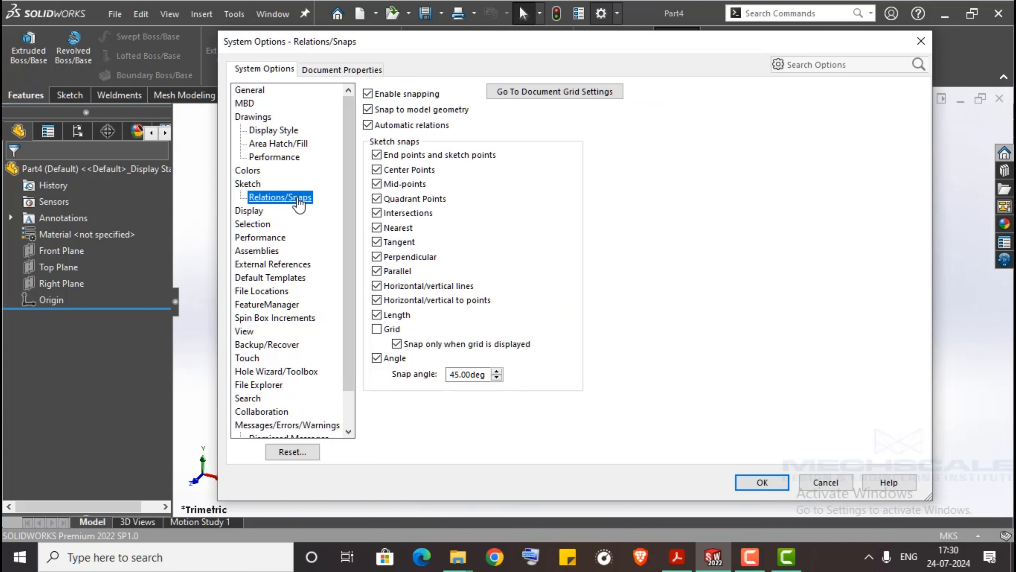
left_click(368, 94)
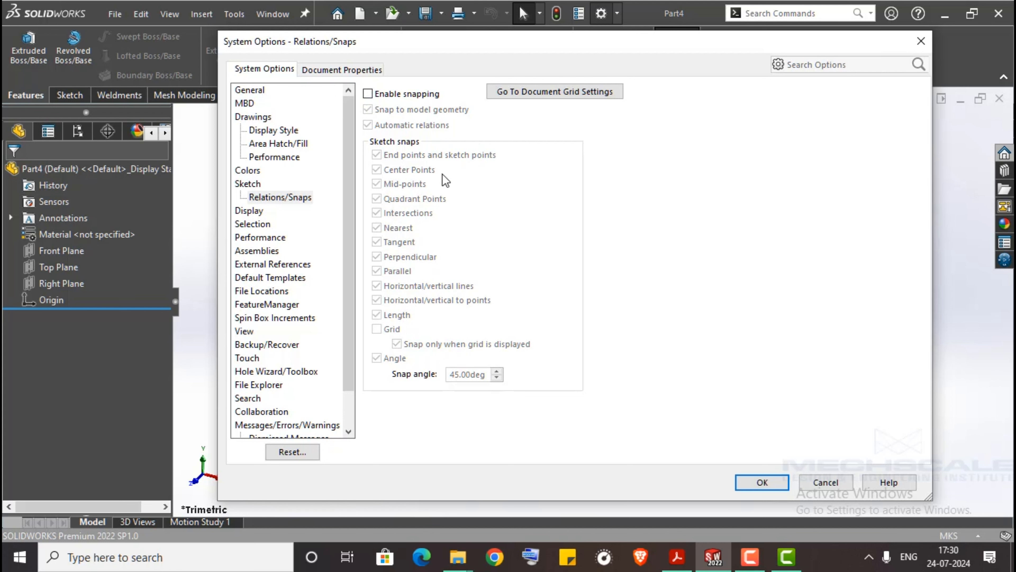
left_click(368, 94)
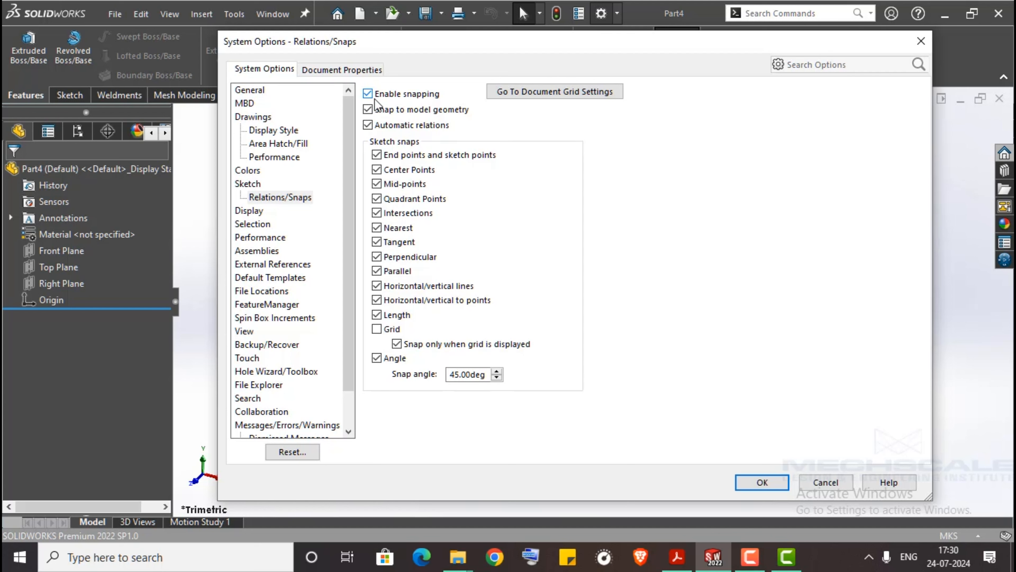
Step: Enable Verification on rebuild (enable advanced body checking) in the Performance system options
left_click(260, 238)
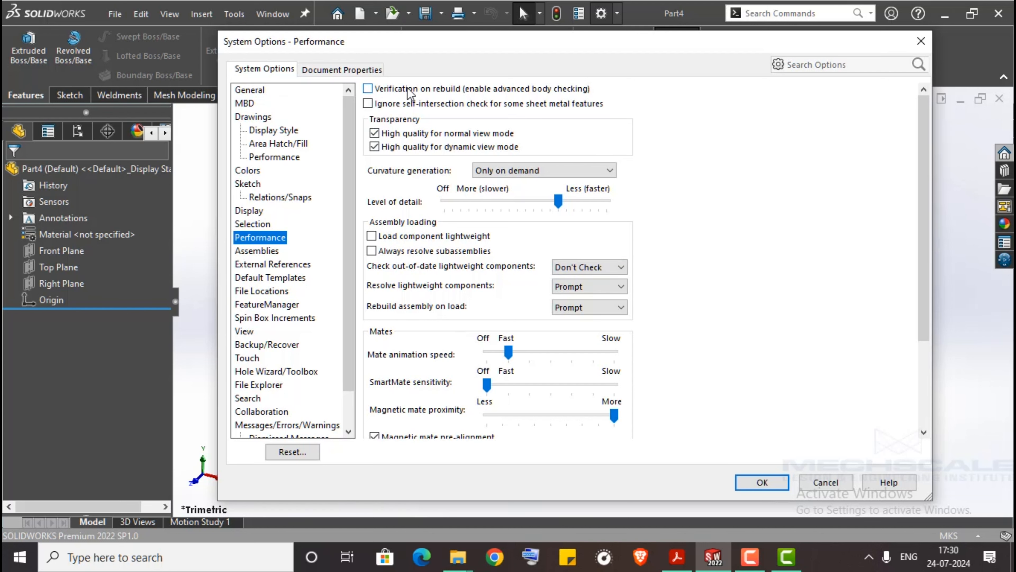
left_click(368, 89)
left_click(368, 89)
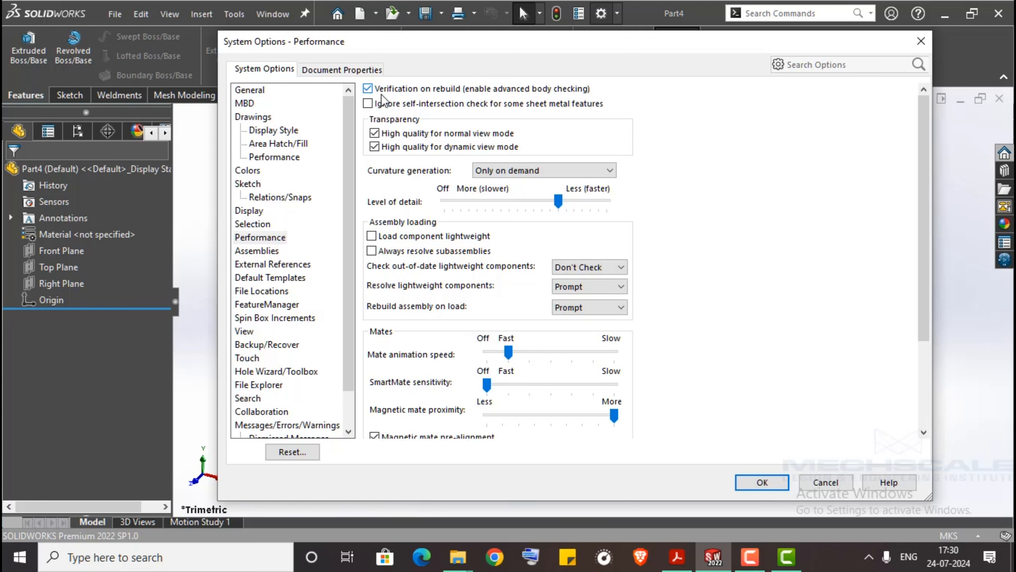
Step: Examine the current and new paths of all file locations in the File Locations options, leaving them unedited
left_click(275, 294)
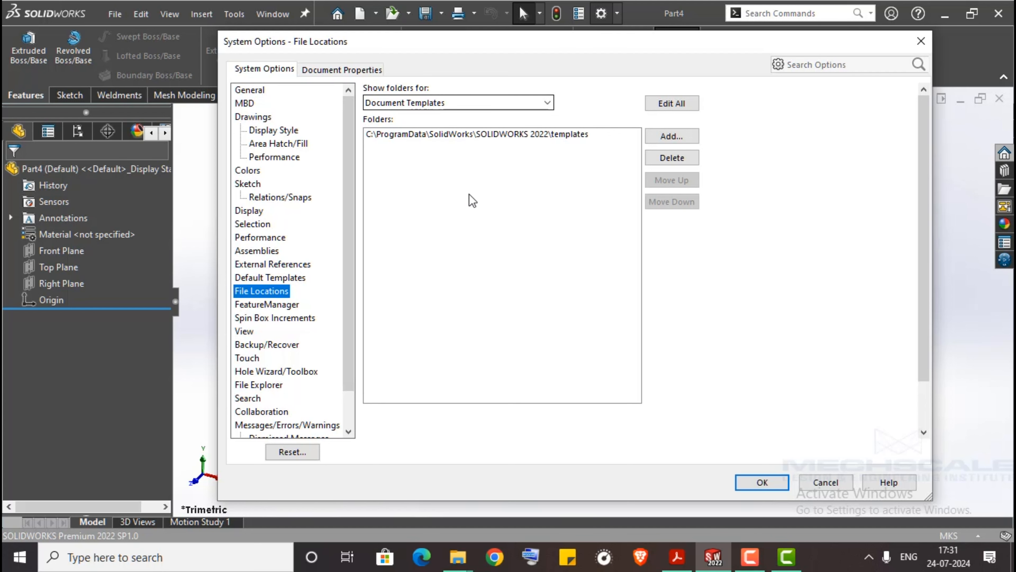
left_click(676, 110)
mouse_move(832, 152)
left_mouse_down()
mouse_move(829, 362)
mouse_move(823, 174)
mouse_move(825, 252)
left_mouse_up()
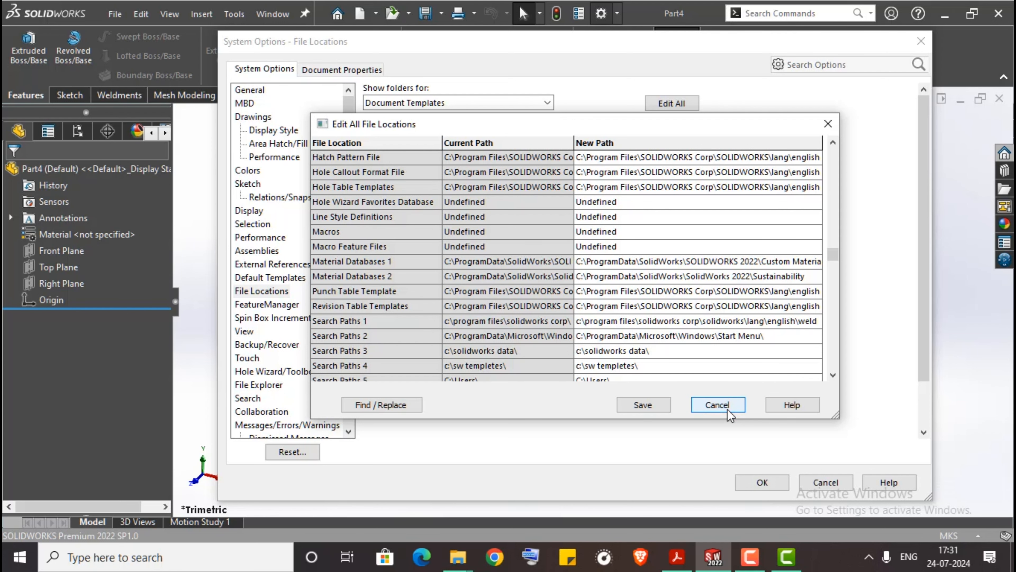
left_click(716, 405)
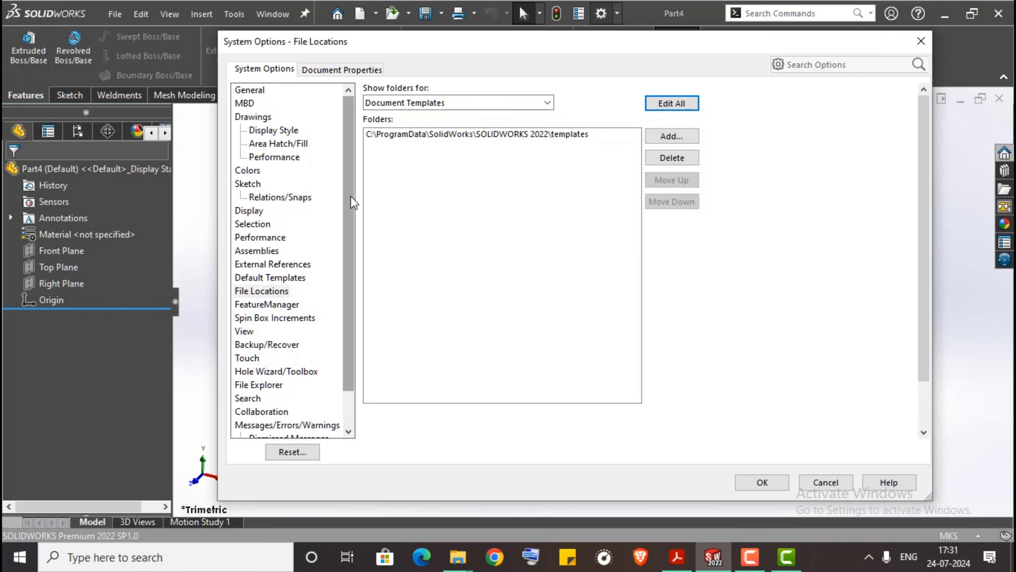
Step: In the Backup/Recover options, enable 5 backup copies per document and remove backups older than 14 days
scroll(352, 202, "down", 1)
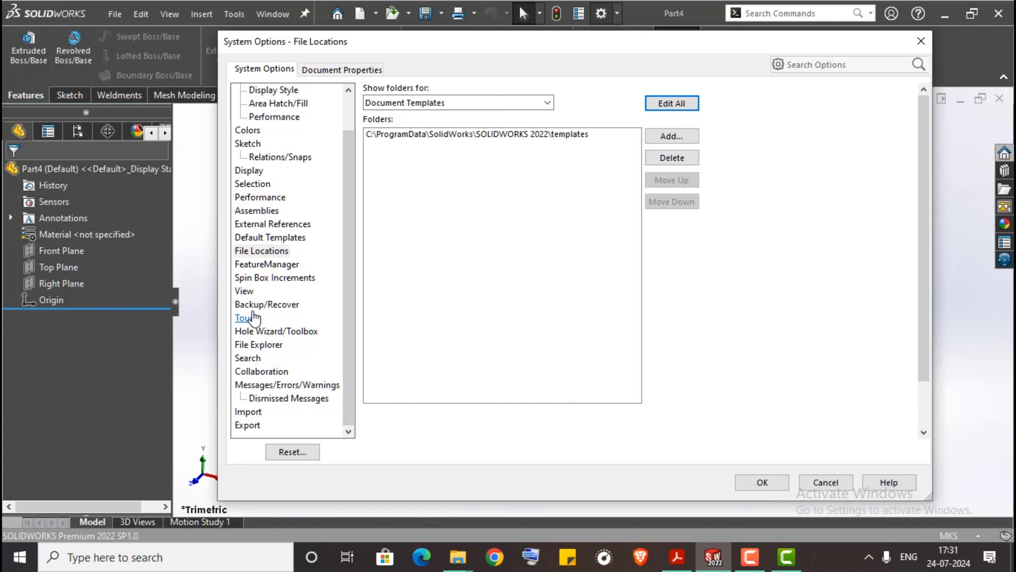
left_click(264, 305)
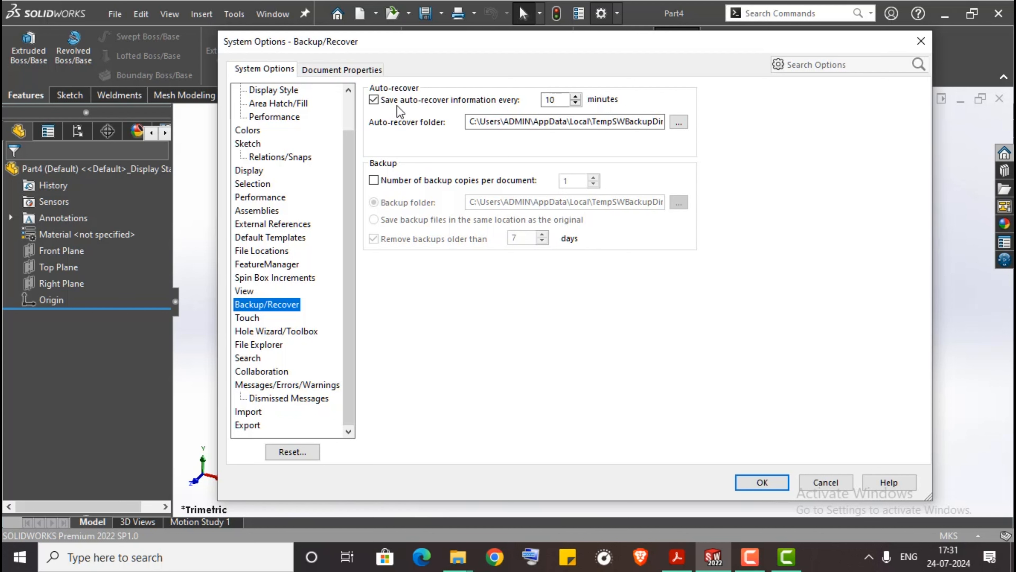
left_click(566, 99)
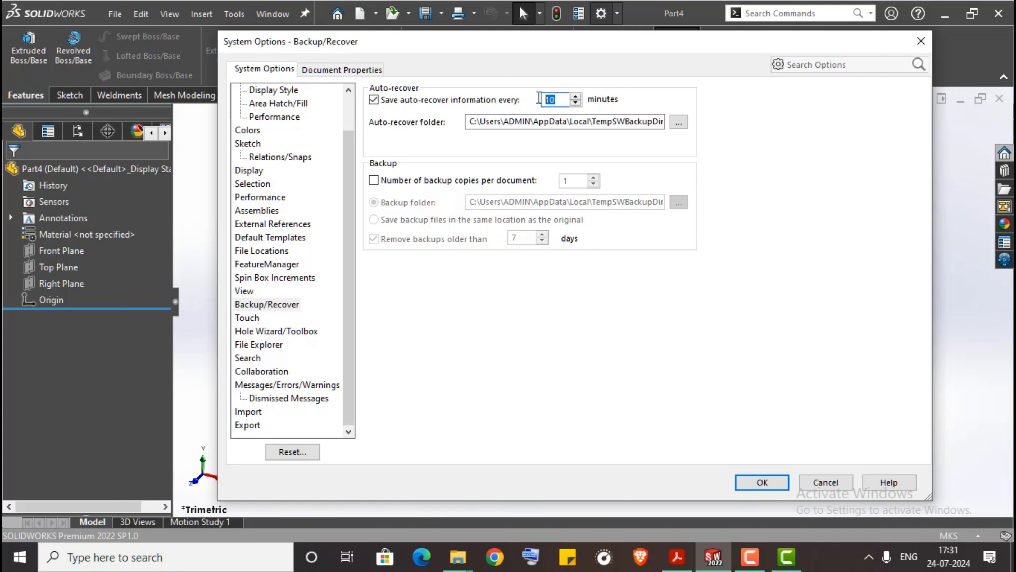
left_click_drag(566, 100, 536, 98)
left_click(498, 181)
left_click_drag(571, 181, 550, 178)
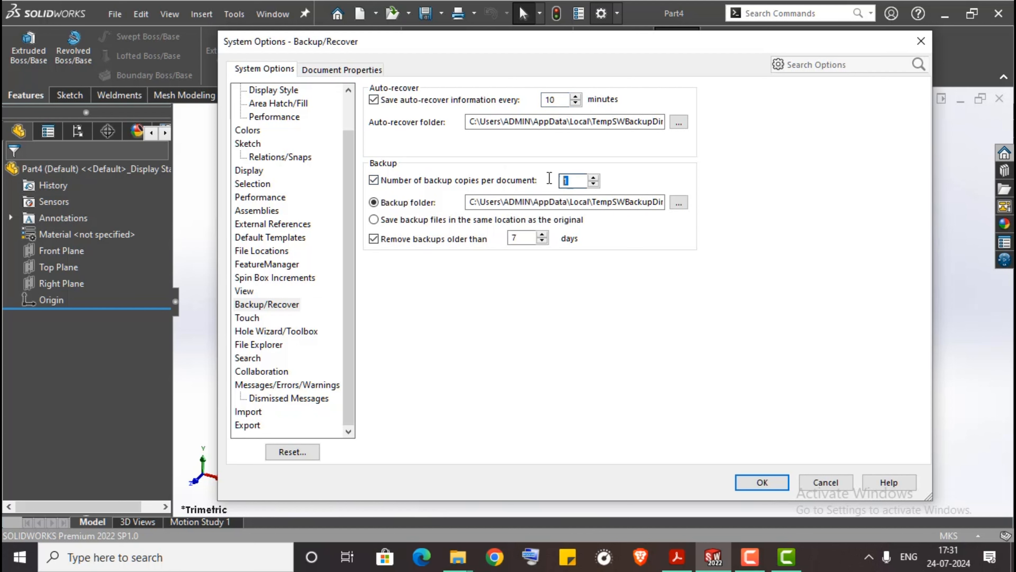
type("5")
double_click(516, 237)
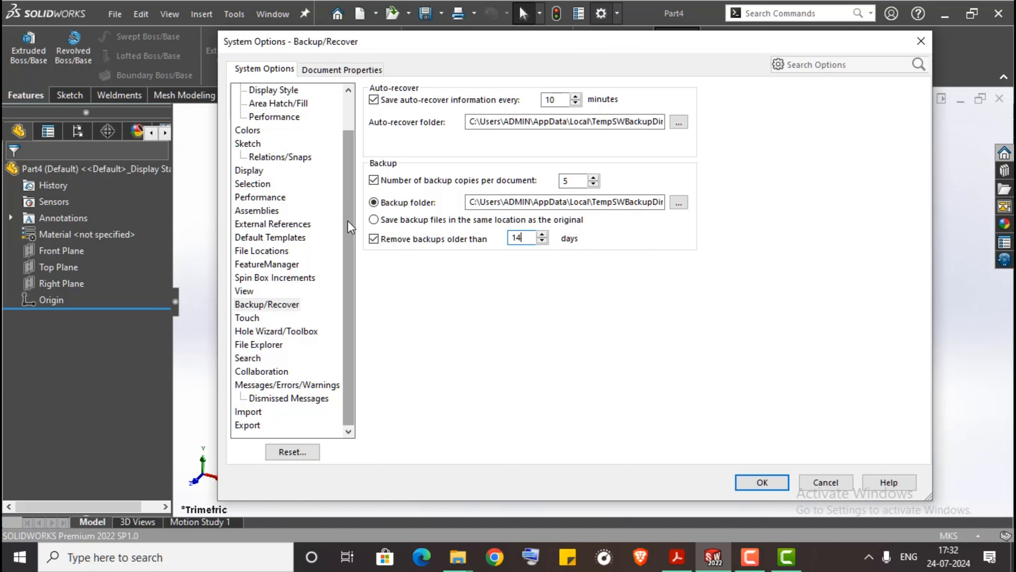
Step: Revisit the General, Drawings, Colors, File Locations and Backup/Recover pages and apply the system options
scroll(350, 228, "up", 1)
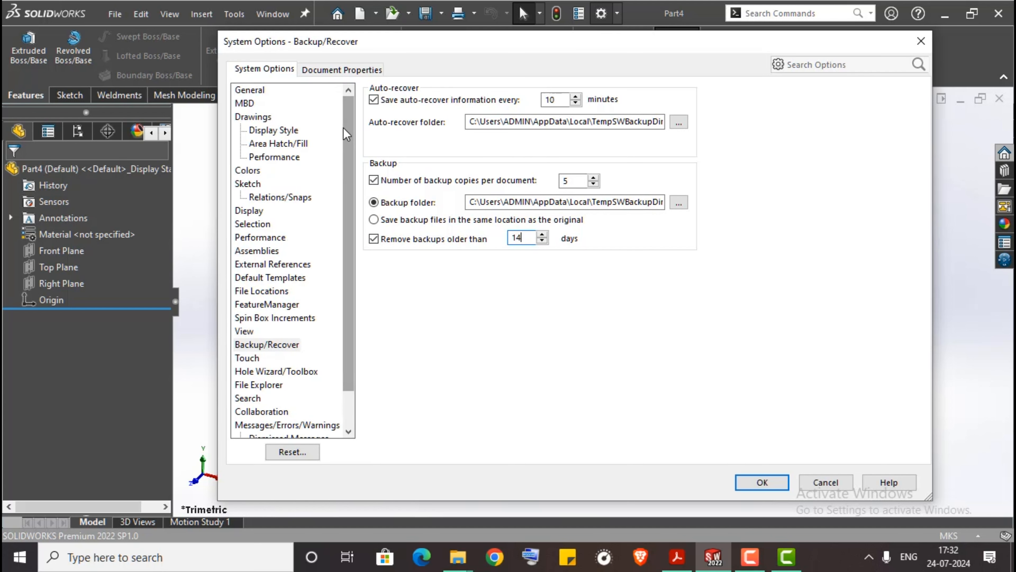
left_click(249, 91)
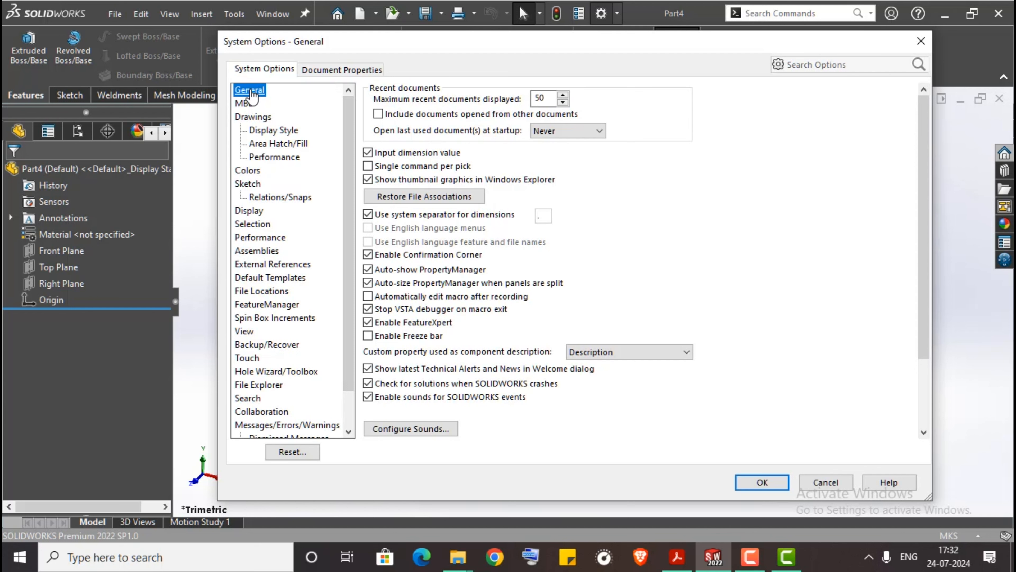
left_click(252, 117)
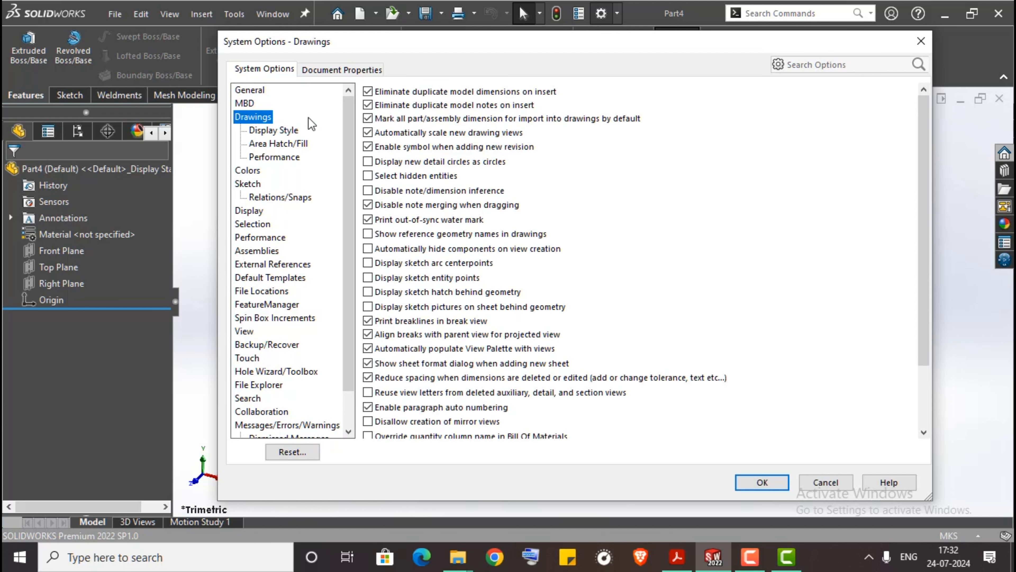
left_click(250, 185)
left_click(251, 171)
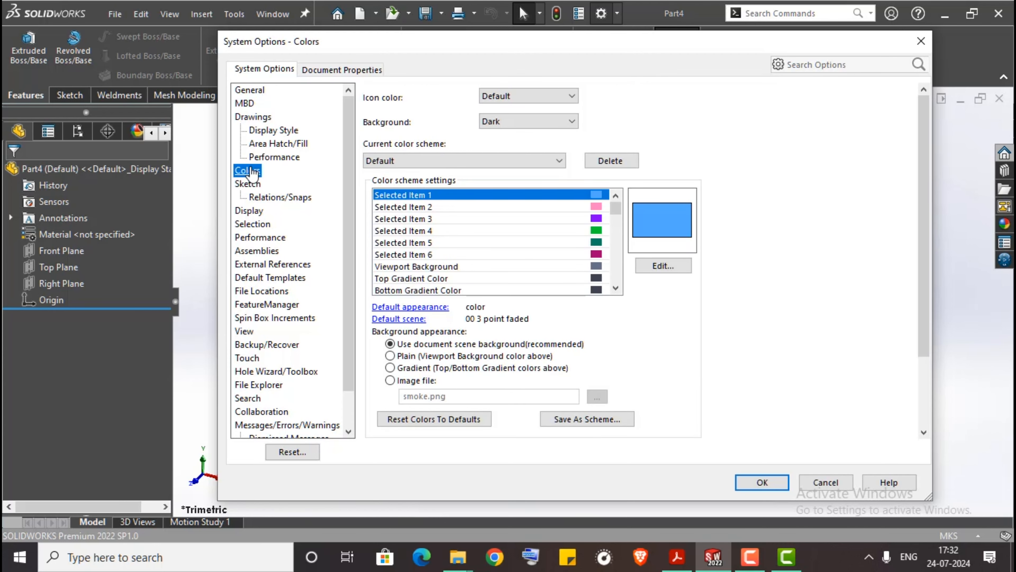
left_click(264, 292)
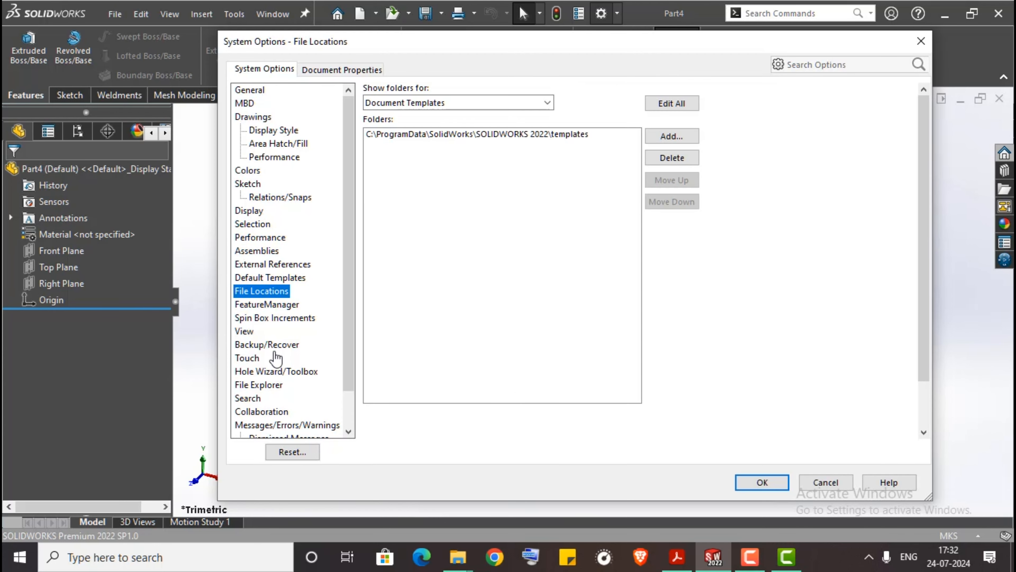
left_click(286, 345)
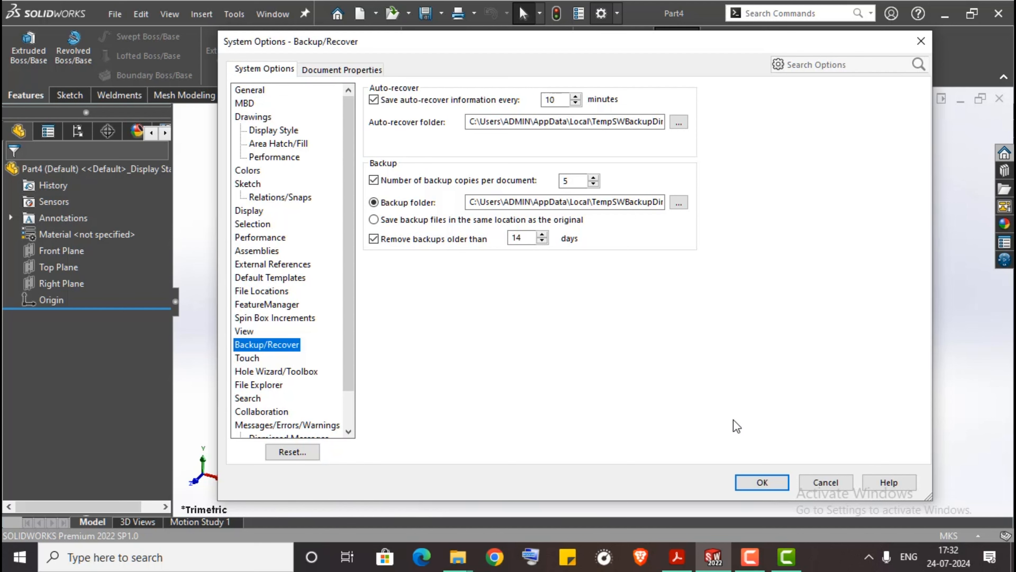
left_click(762, 483)
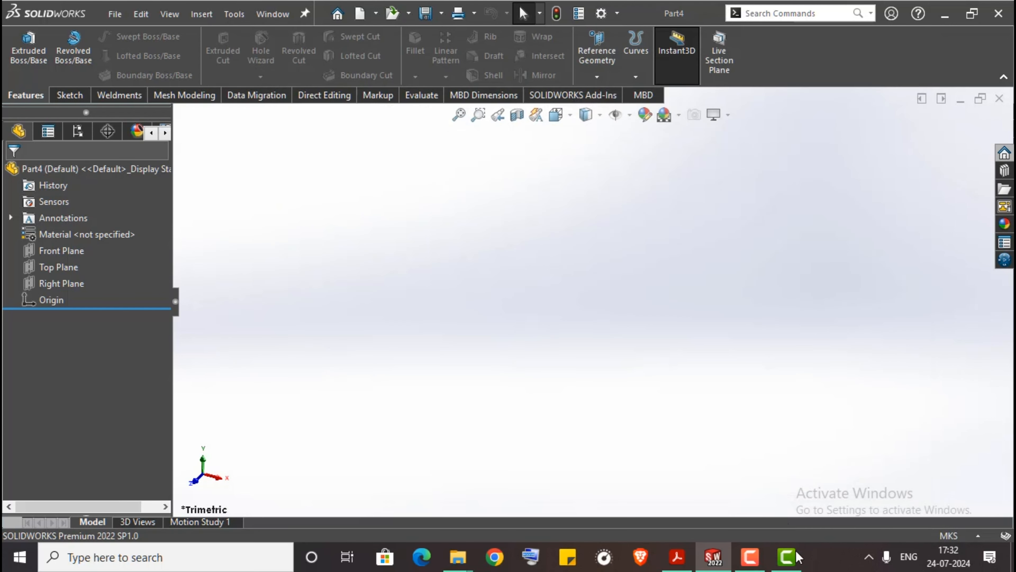
mouse_move(787, 565)
left_click(789, 461)
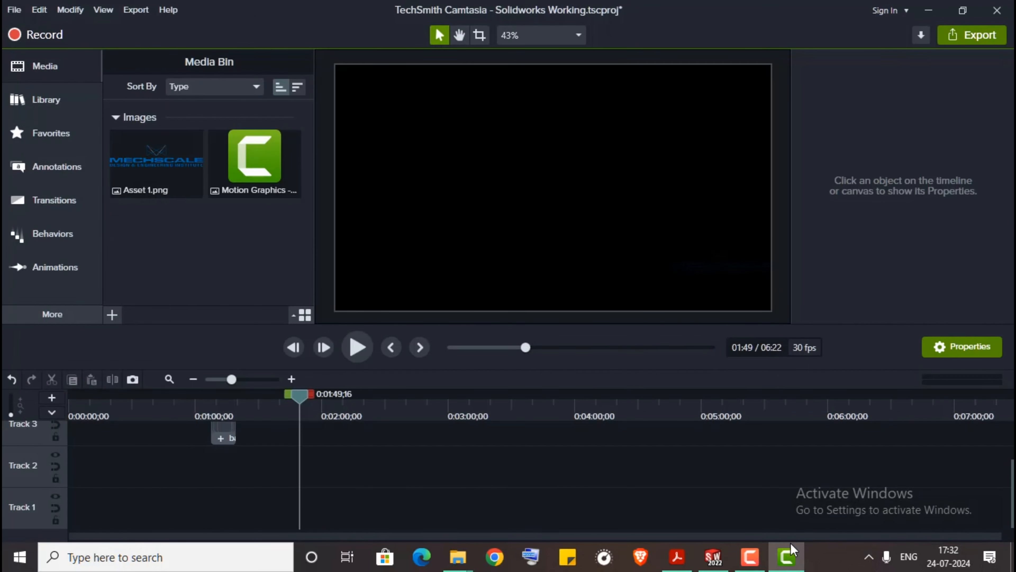
left_click(791, 560)
left_click(752, 558)
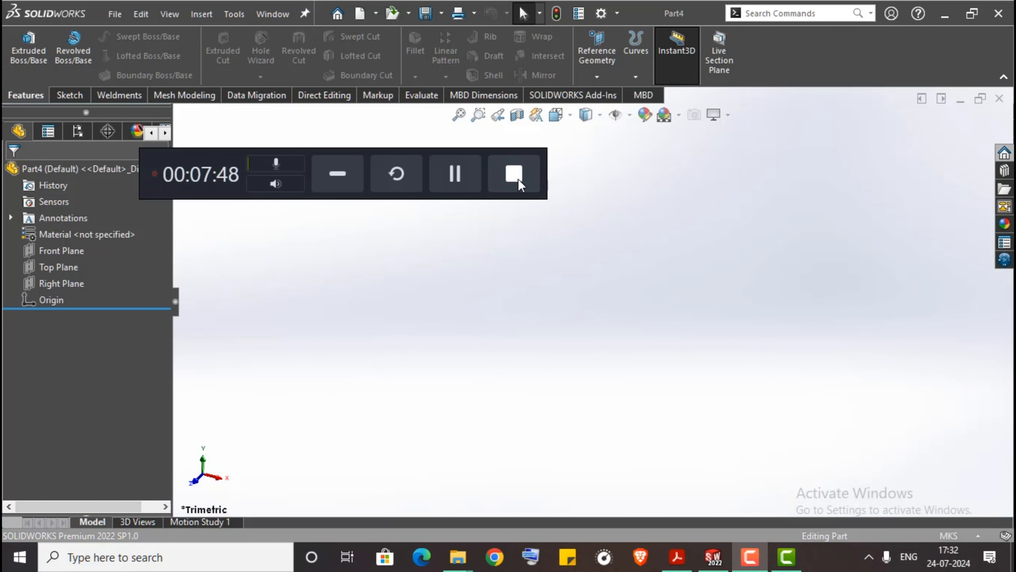